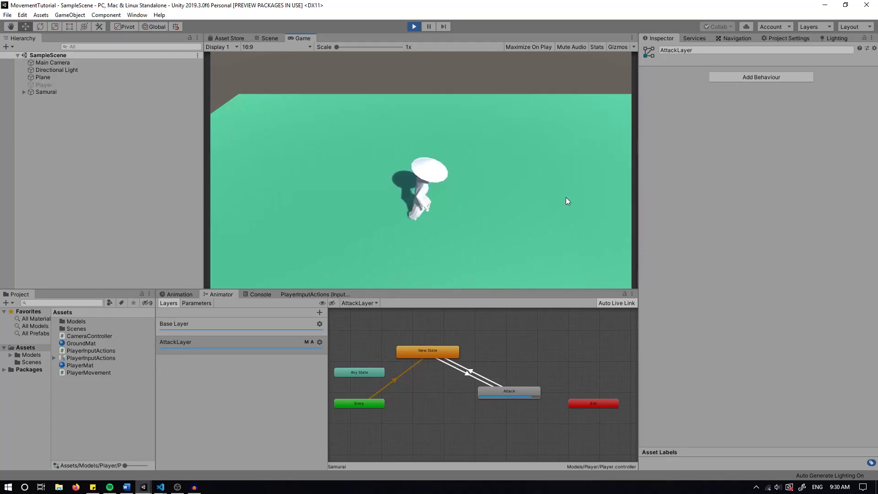
# Step: Show the finished samurai moving with W and attacking in Play mode
pyautogui.press('w')
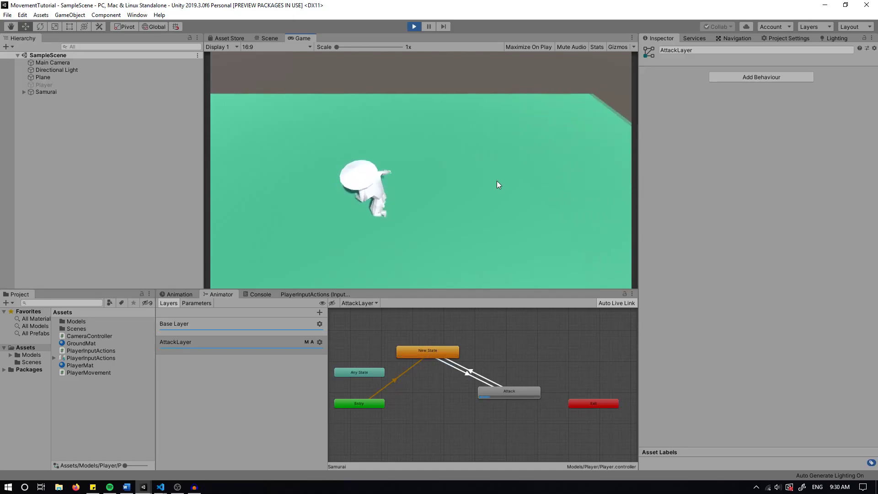
pyautogui.click(591, 210)
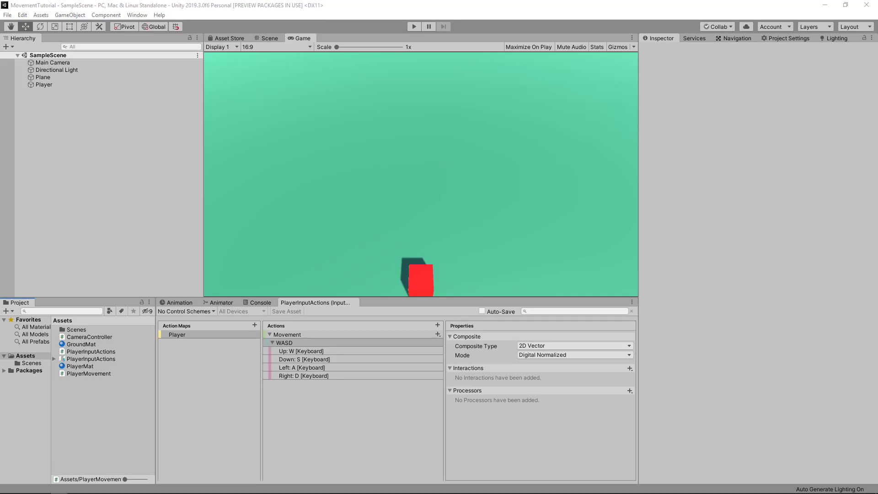
# Step: Launch chillehh-lowpolysamurai.unitypackage from the AnimationTutorialPackage folder
pyautogui.hotkey('alt', 'Tab')
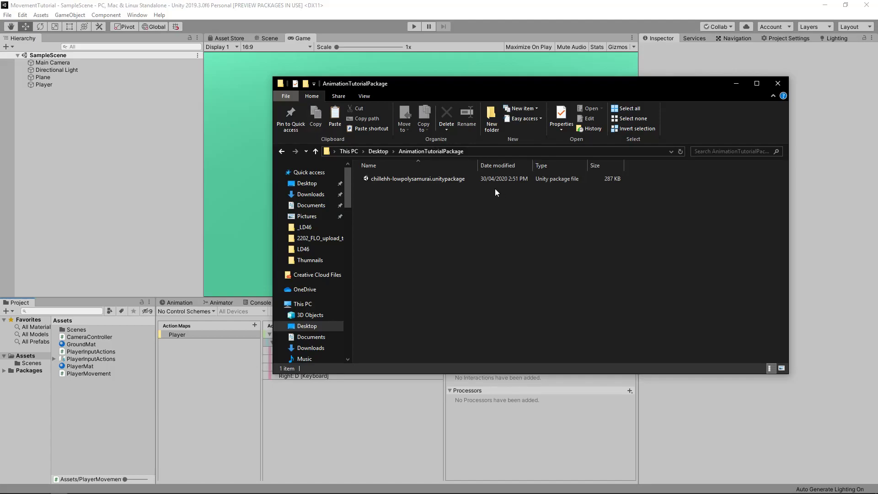
pyautogui.doubleClick(441, 180)
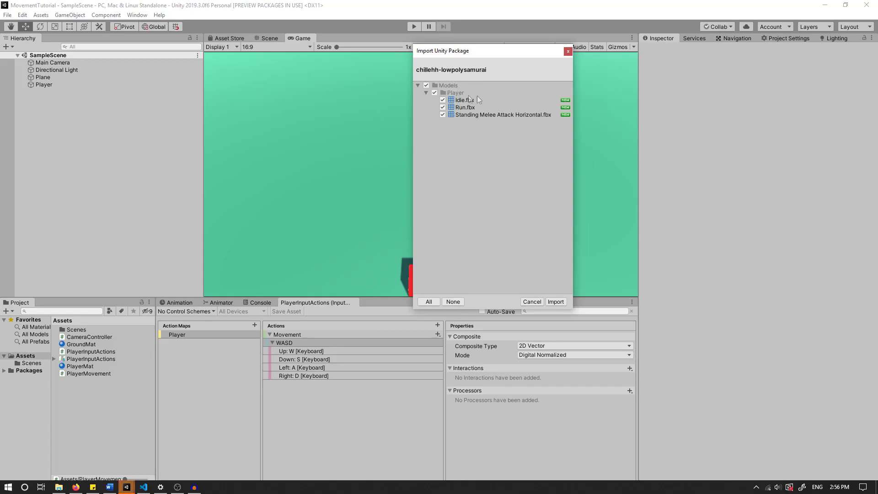
# Step: Import the samurai package and browse to Assets/Models/Player, selecting the attack model
pyautogui.click(556, 302)
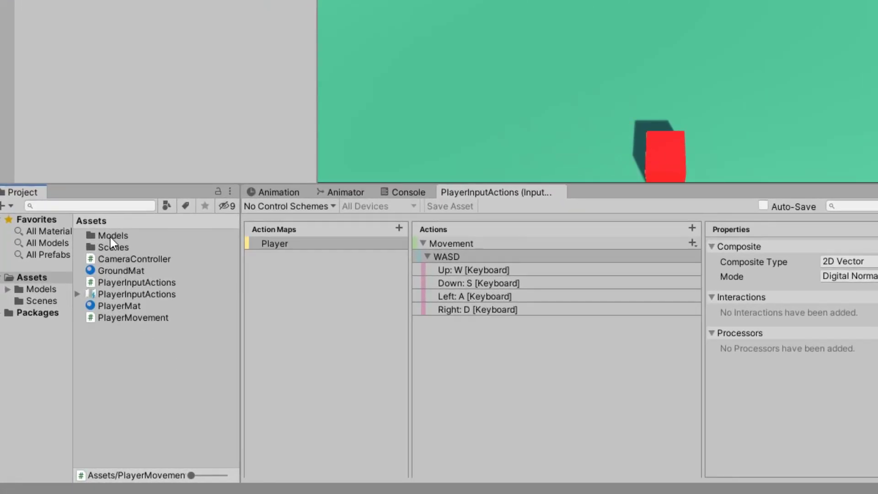
pyautogui.doubleClick(110, 237)
pyautogui.doubleClick(117, 238)
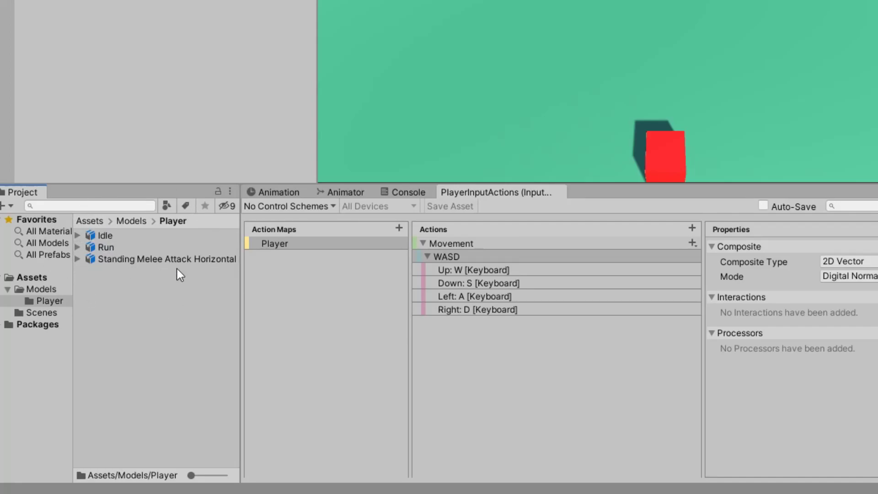
pyautogui.click(210, 263)
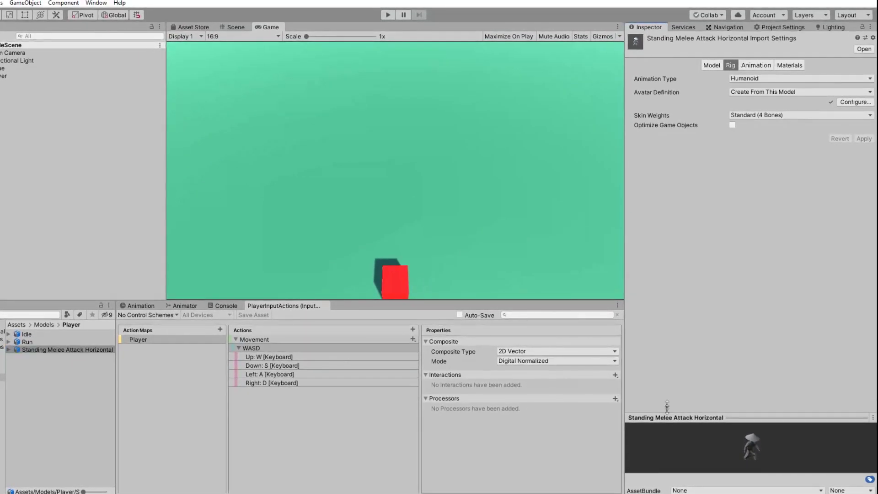
# Step: Preview the Standing Melee Attack Horizontal animation and check its Rig settings
pyautogui.click(756, 67)
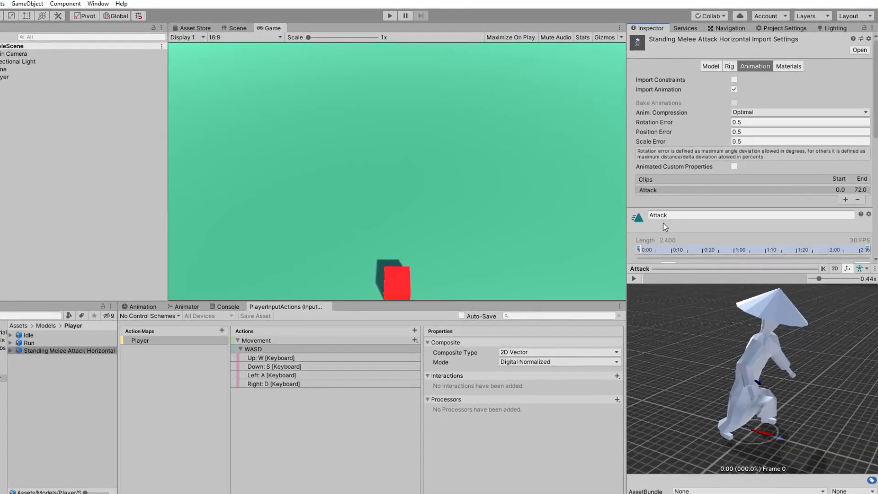
pyautogui.click(634, 278)
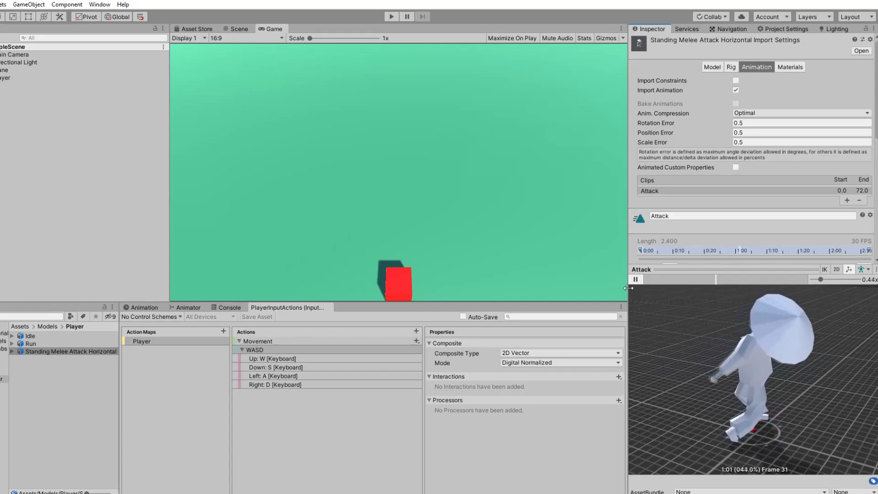
pyautogui.click(37, 349)
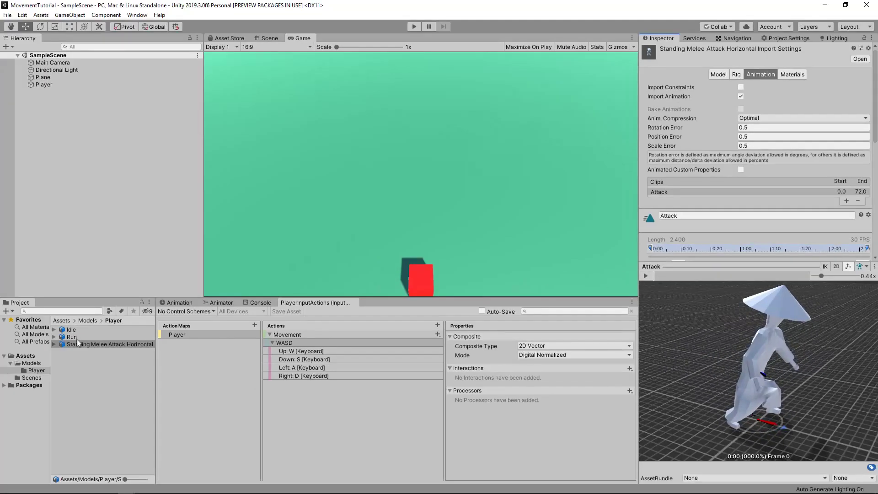
pyautogui.click(736, 76)
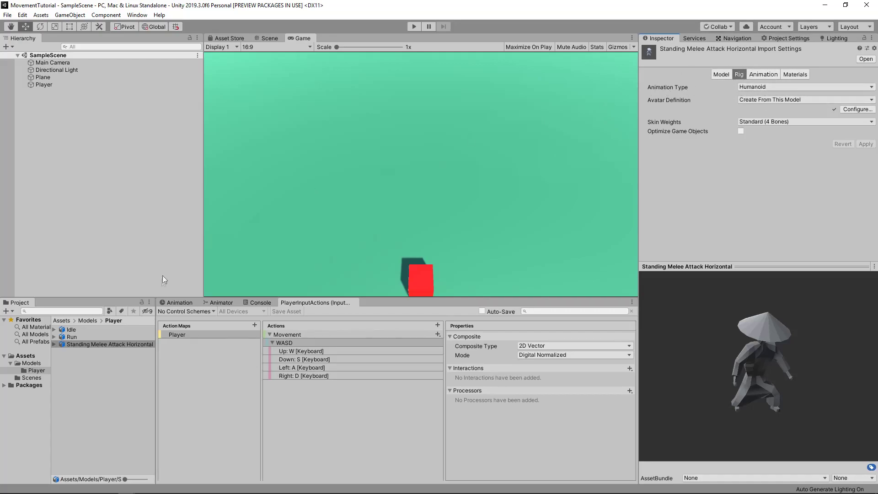
# Step: Review the Idle and Run models' animation settings, confirming Loop Time is enabled
pyautogui.click(74, 330)
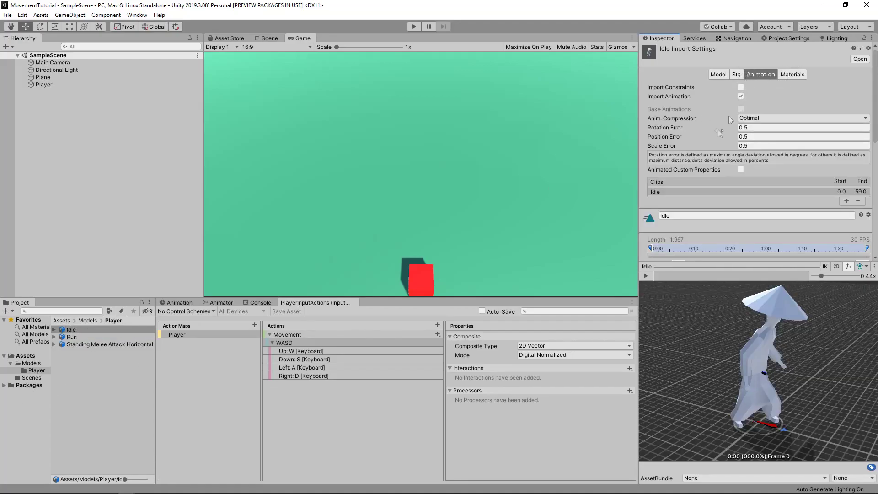
pyautogui.scroll(-5, 739, 110)
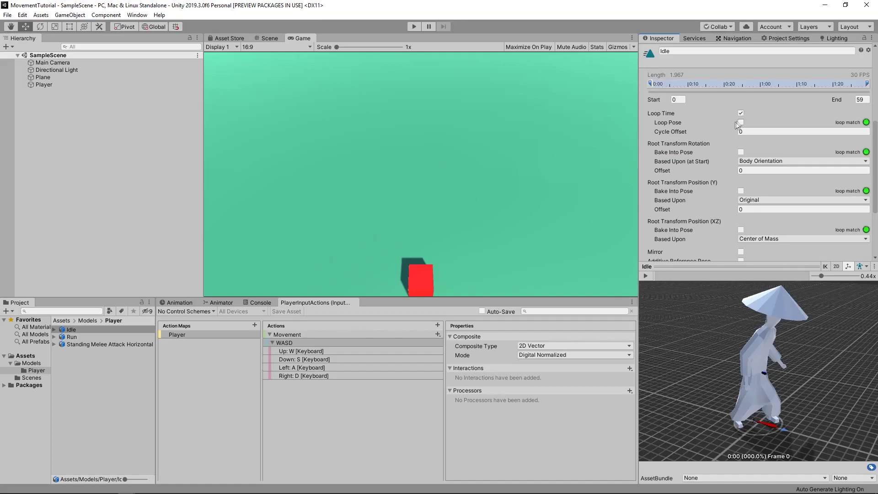
pyautogui.click(104, 338)
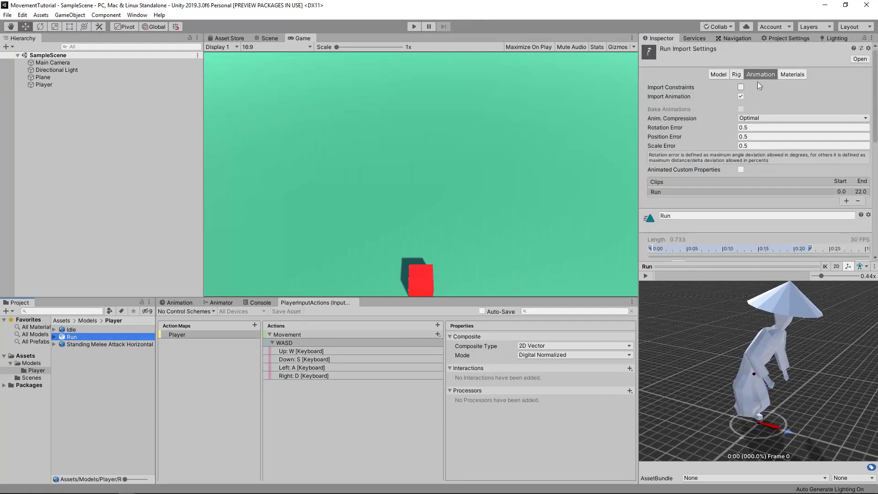
pyautogui.scroll(-5, 736, 148)
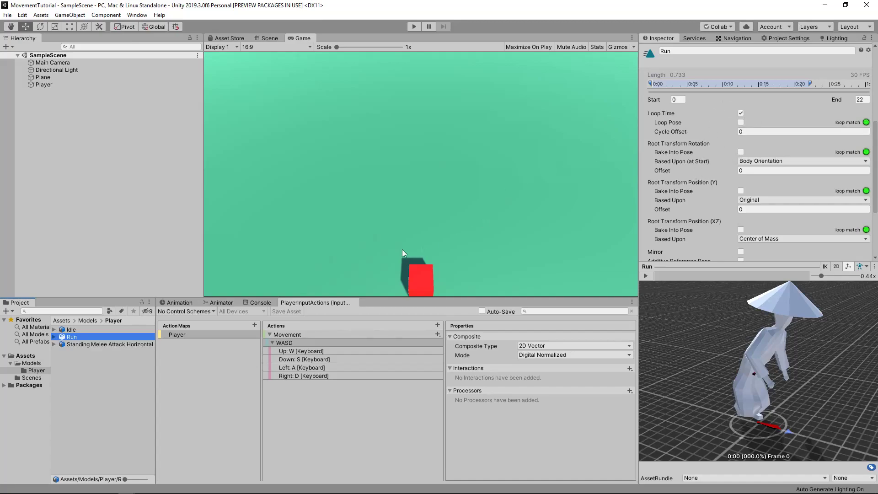
# Step: Recheck the attack clip's non-looping settings and rotate its preview character
pyautogui.click(74, 345)
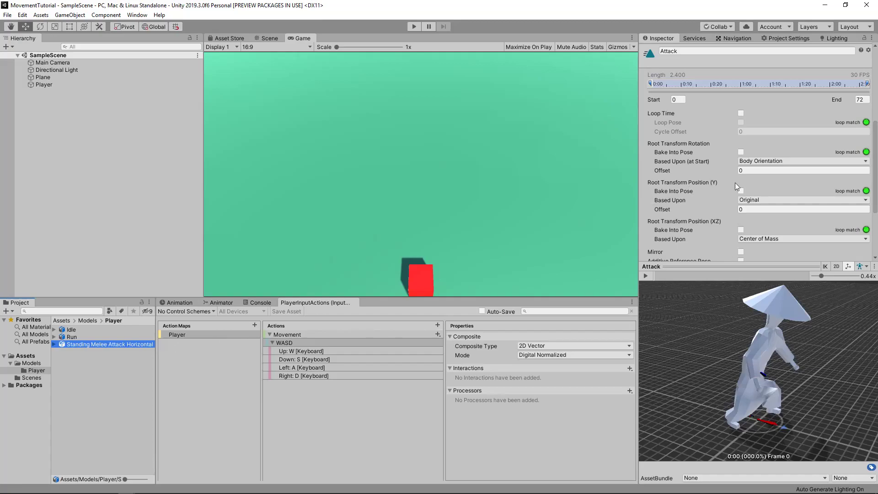
pyautogui.scroll(5, 734, 182)
pyautogui.scroll(-5, 710, 118)
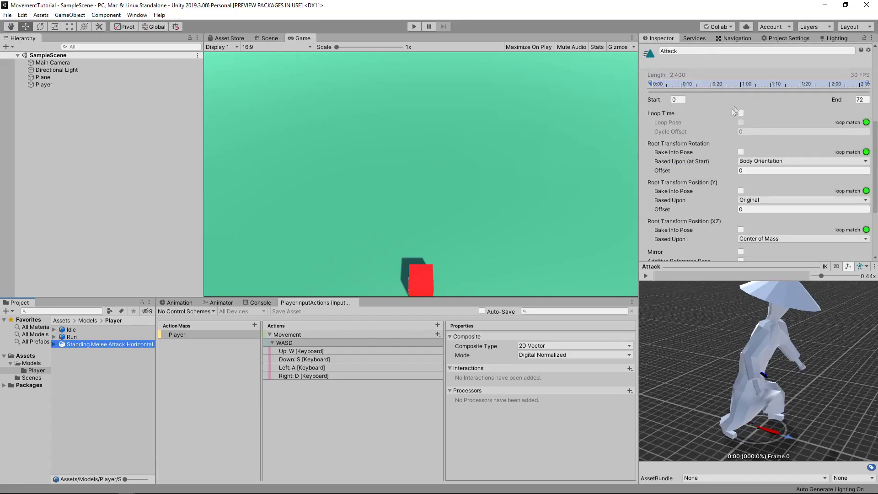
pyautogui.moveTo(754, 382); pyautogui.dragTo(704, 383)
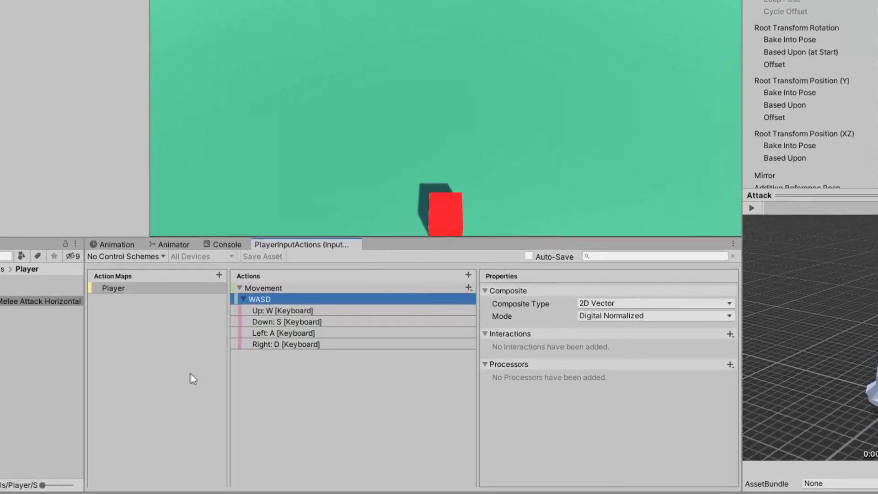
# Step: Add a new action named Attack to the Player action map
pyautogui.click(253, 278)
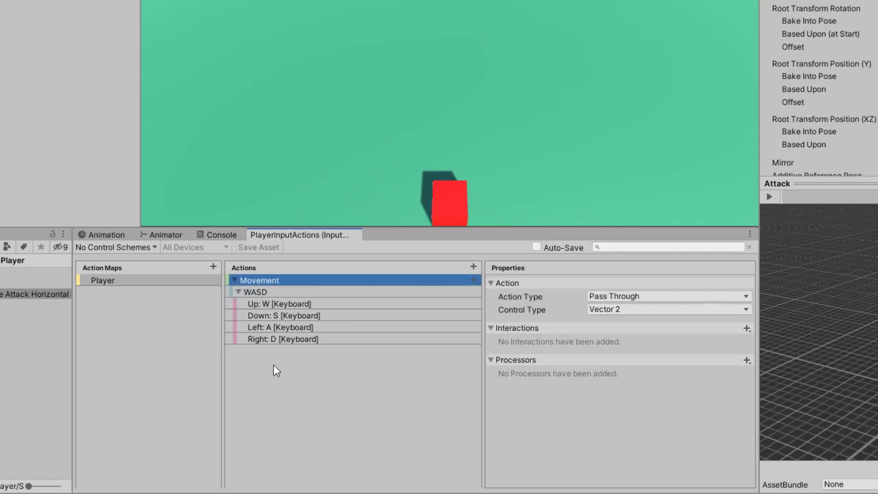
pyautogui.click(474, 267)
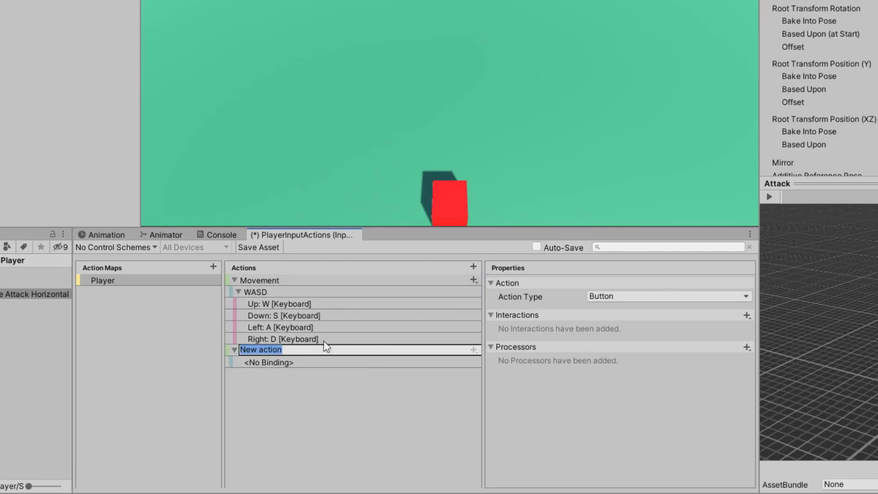
pyautogui.write('Attack')
pyautogui.press('Return')
# Step: Bind the Attack action to Left Button [Mouse]
pyautogui.click(438, 429)
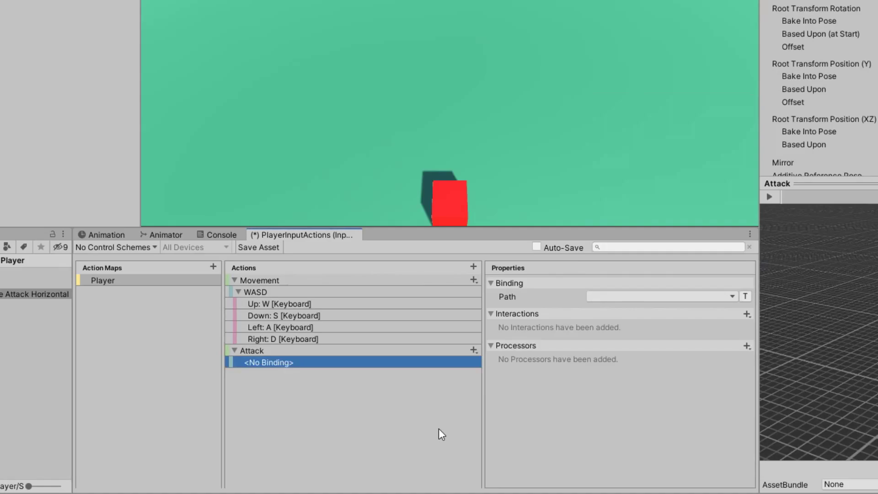
pyautogui.click(634, 299)
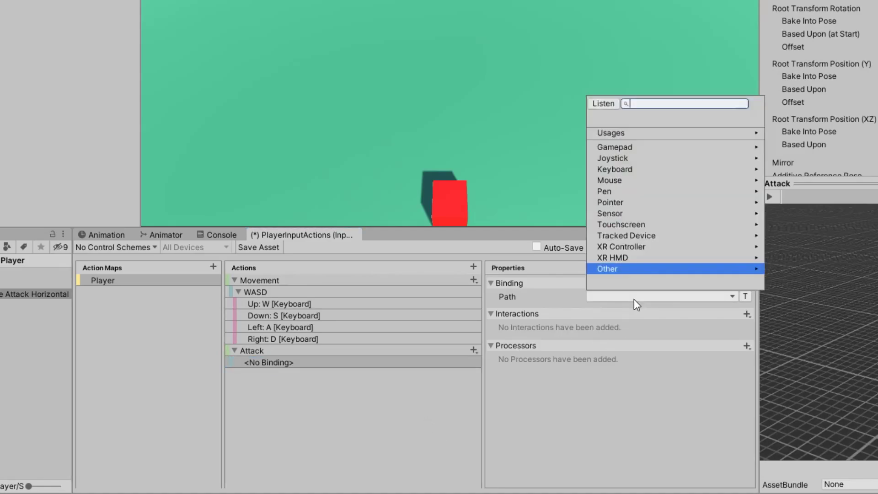
pyautogui.write('left')
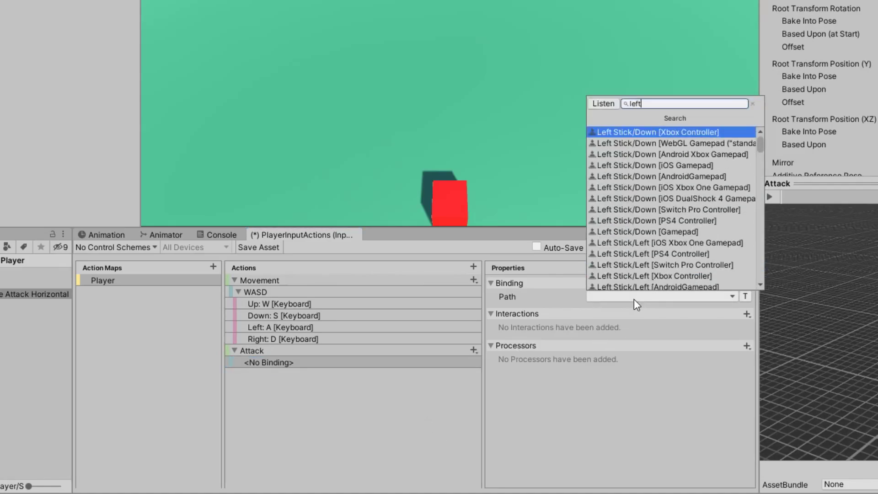
pyautogui.write(' mou')
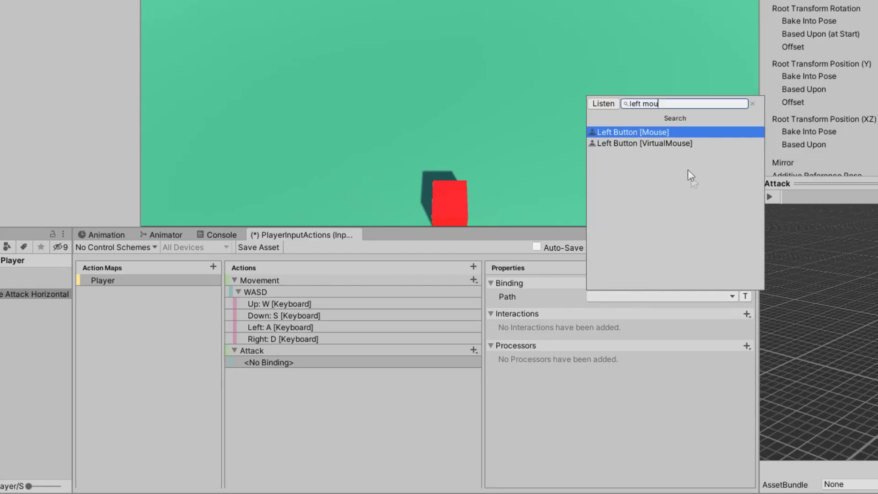
pyautogui.click(638, 132)
# Step: Confirm Attack's Button properties, save the input actions asset, and return to Assets
pyautogui.click(249, 352)
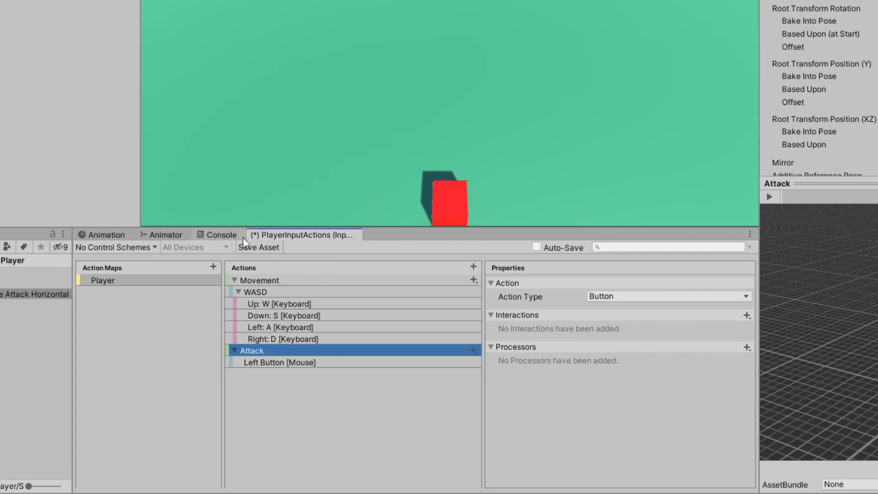
pyautogui.click(254, 248)
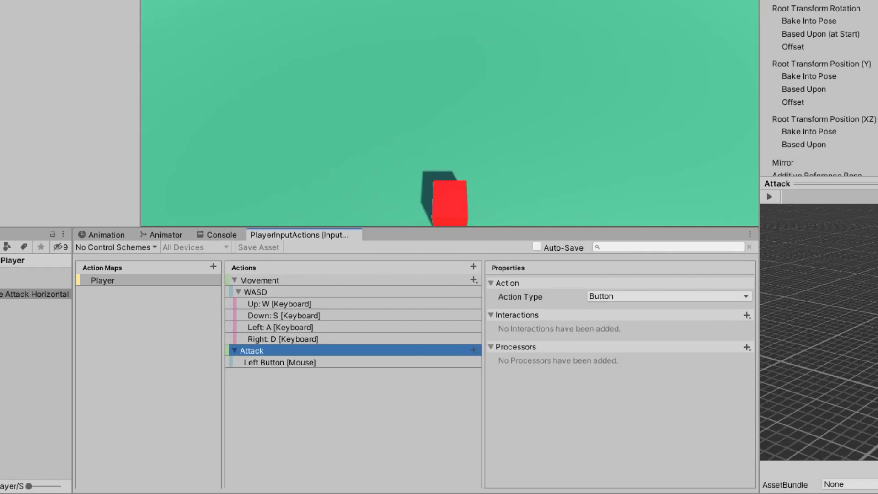
pyautogui.click(37, 294)
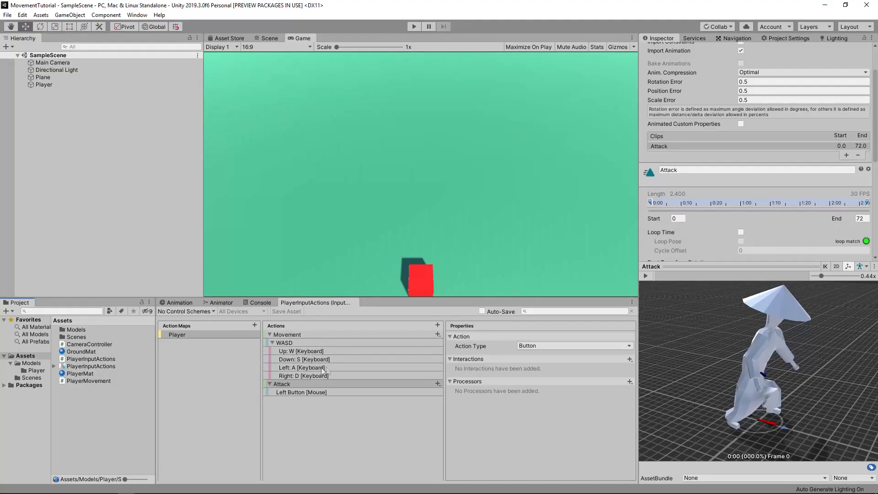
pyautogui.click(221, 302)
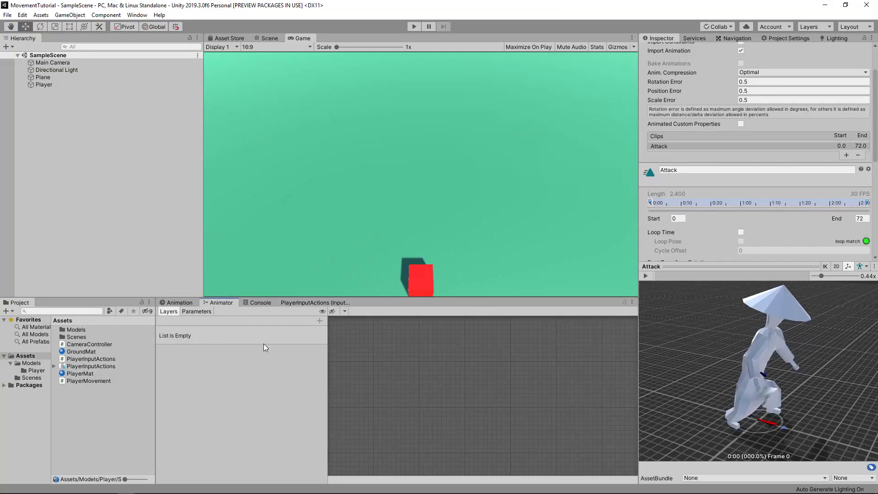
pyautogui.click(46, 133)
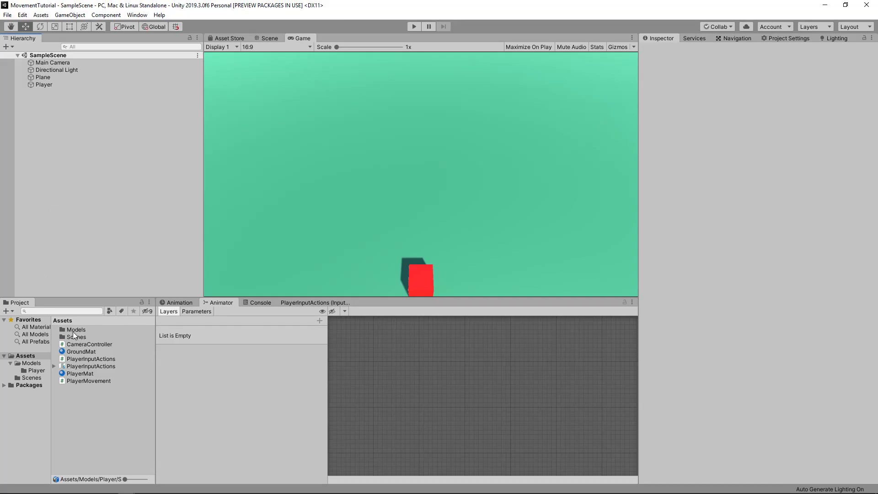
pyautogui.doubleClick(73, 330)
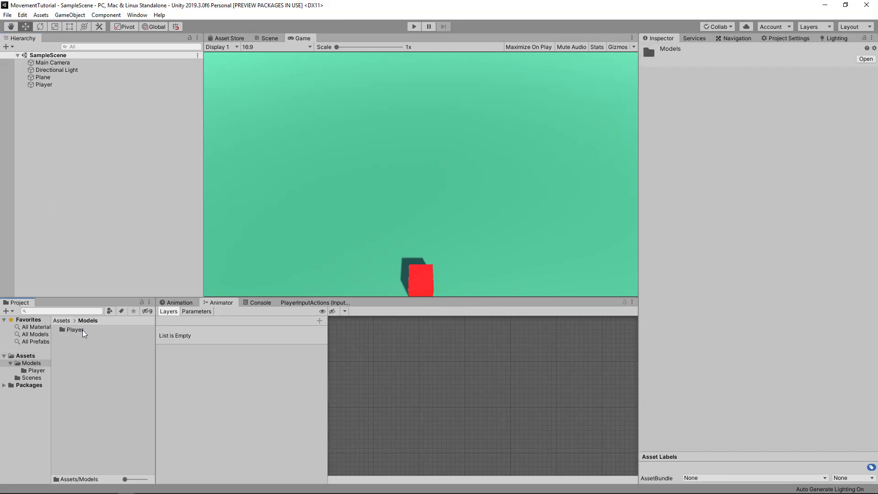
pyautogui.doubleClick(74, 331)
pyautogui.moveTo(70, 329); pyautogui.dragTo(105, 156)
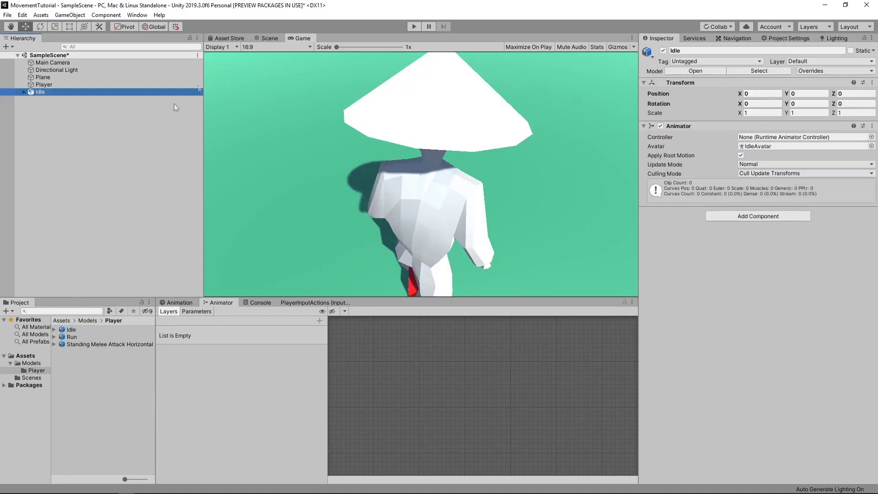
pyautogui.click(271, 37)
pyautogui.doubleClick(49, 90)
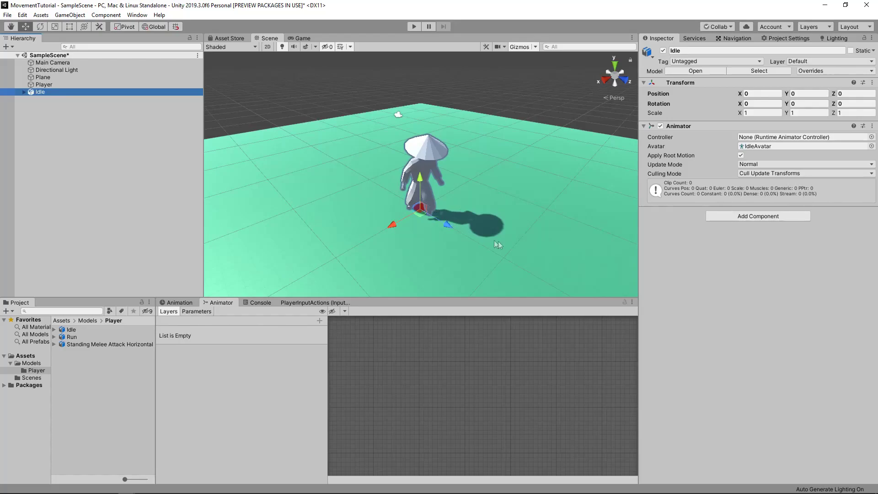
pyautogui.moveTo(498, 241); pyautogui.dragTo(497, 219, button='middle')
pyautogui.scroll(3, 423, 207)
pyautogui.scroll(-4, 416, 210)
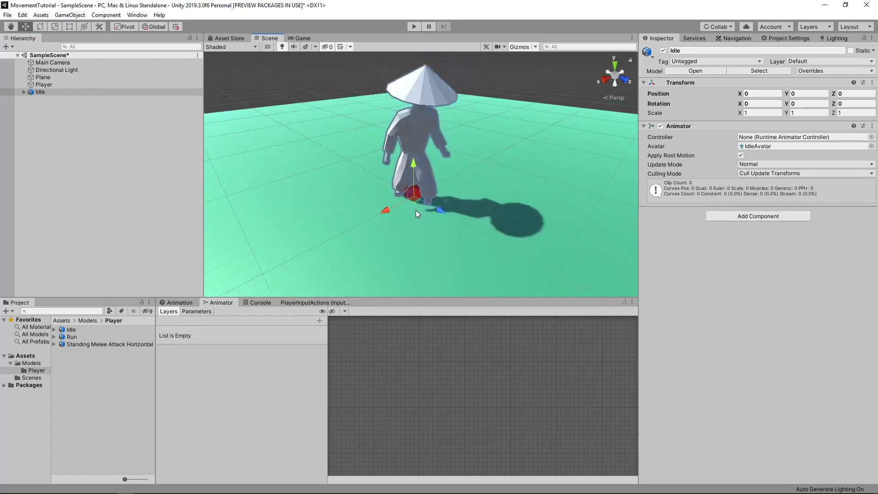
pyautogui.click(301, 38)
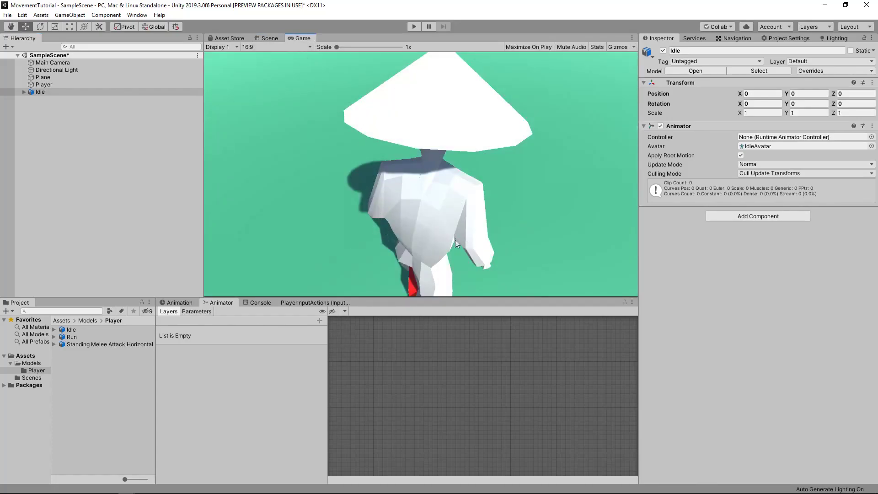
pyautogui.click(269, 39)
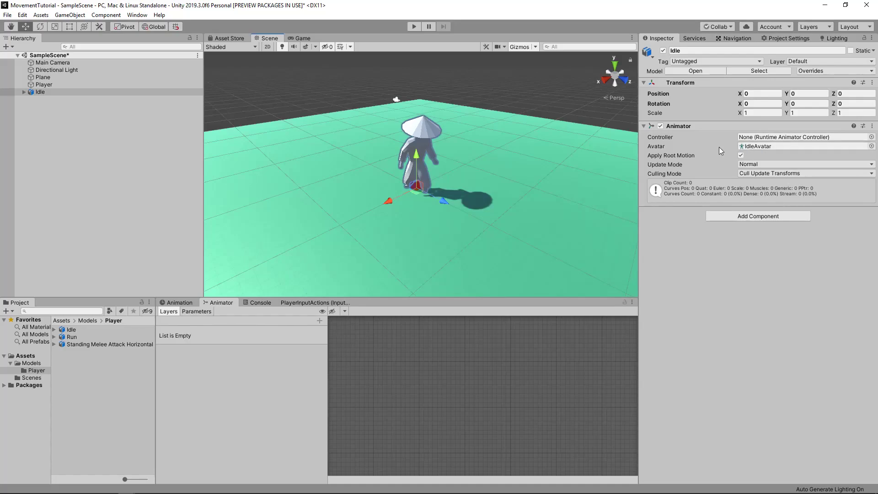
pyautogui.click(872, 137)
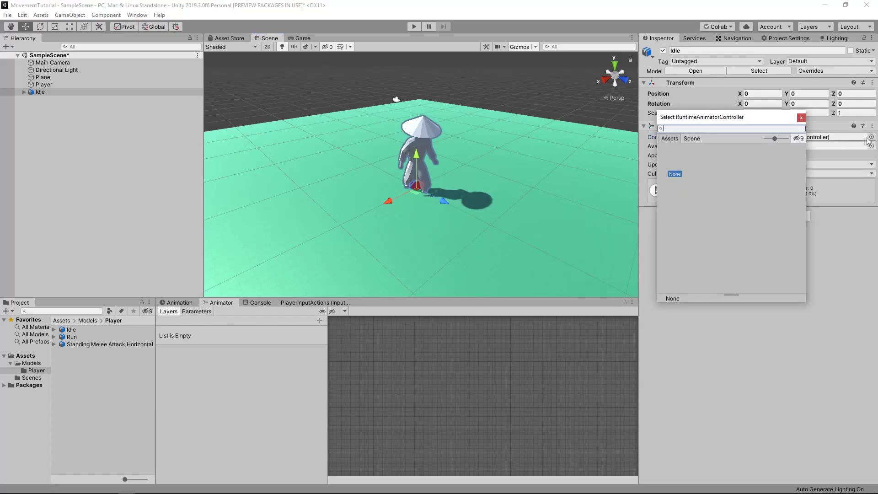
pyautogui.click(197, 311)
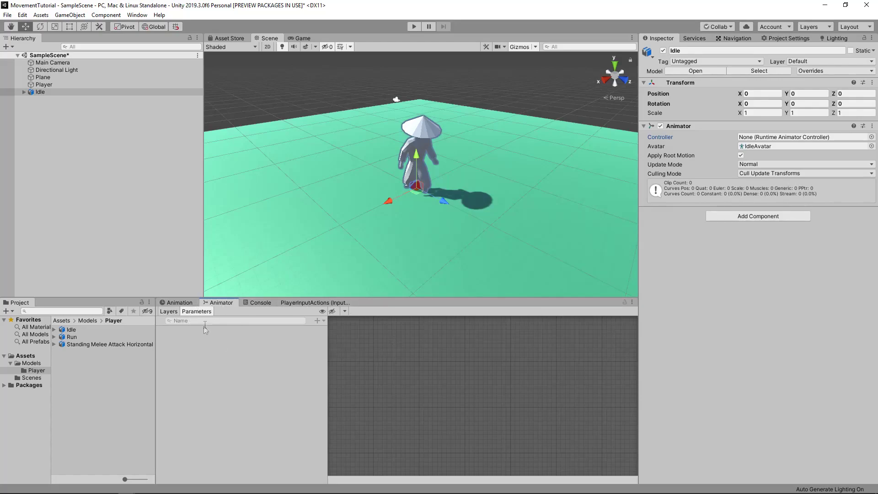
pyautogui.click(168, 311)
pyautogui.click(193, 311)
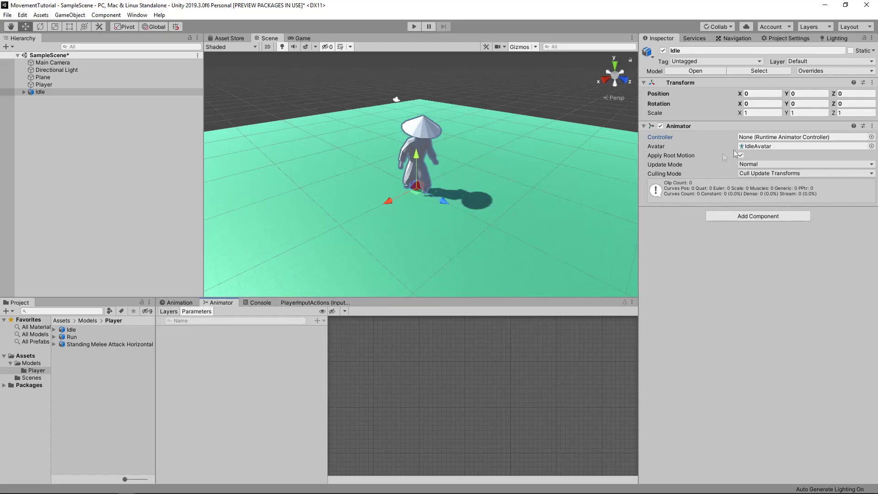
pyautogui.click(78, 359)
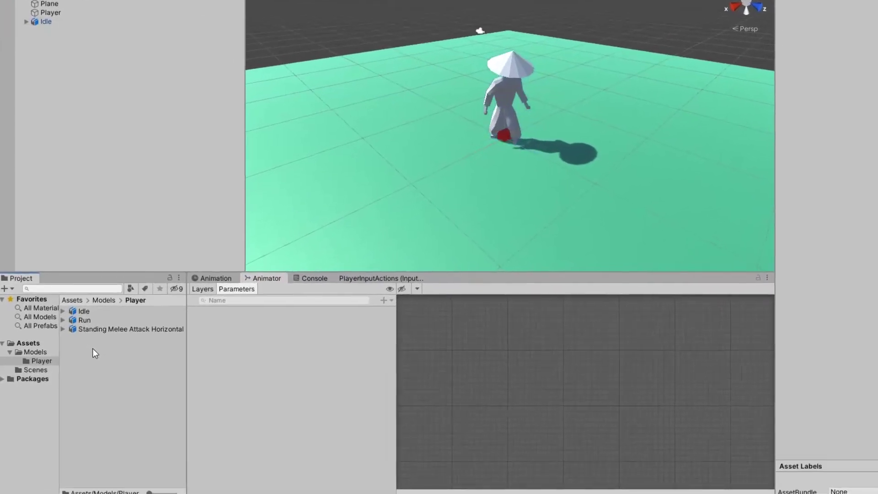
# Step: Create an animator controller named Player in the Player folder and add Idle as its state
pyautogui.rightClick(93, 349)
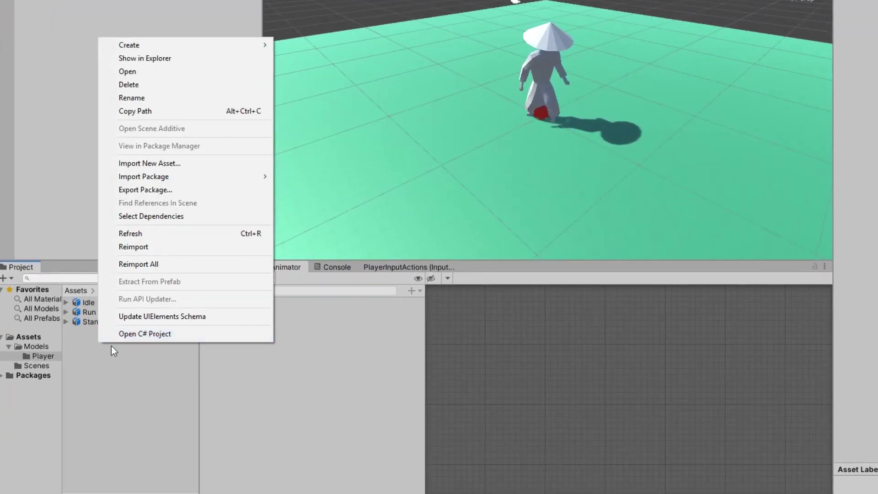
pyautogui.moveTo(223, 43)
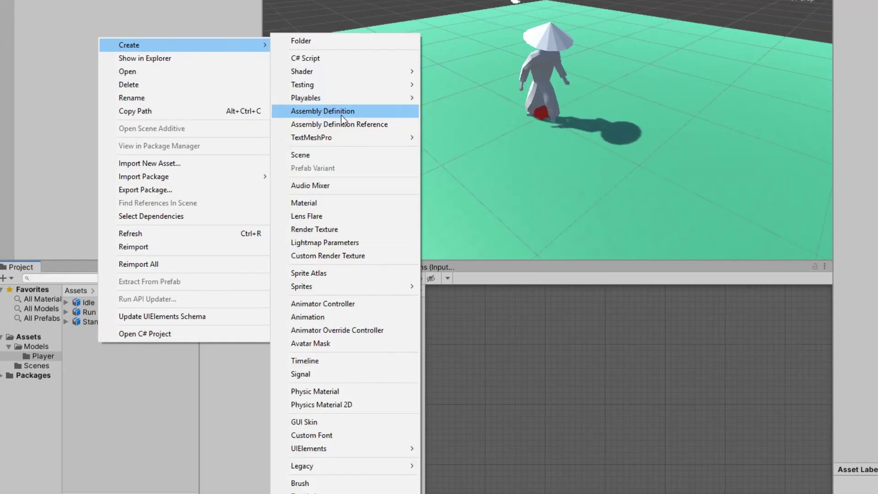
pyautogui.click(335, 304)
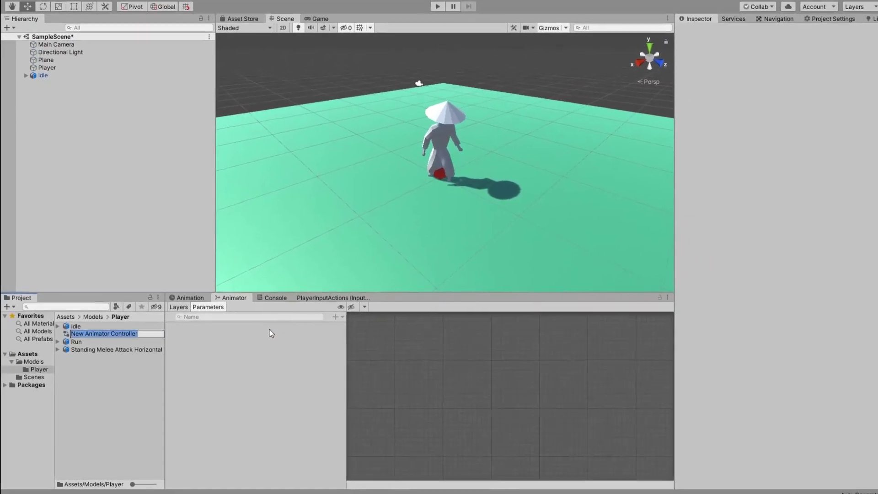
pyautogui.write('Player')
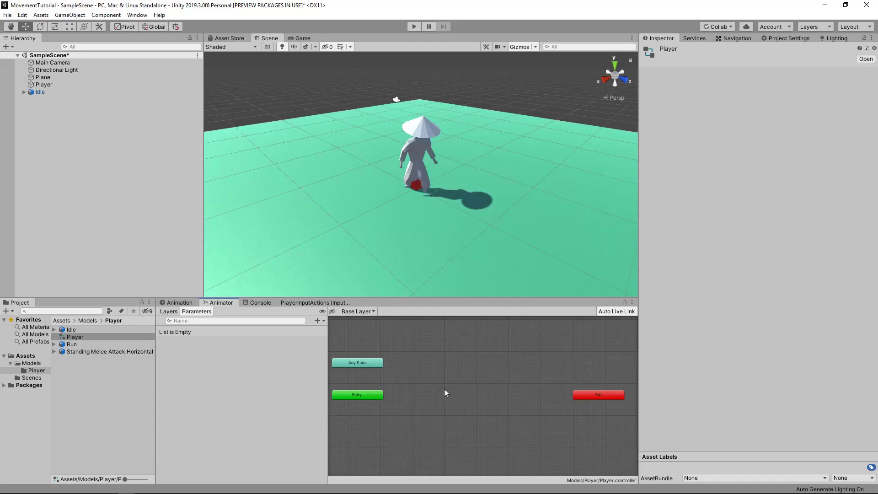
pyautogui.moveTo(72, 330); pyautogui.dragTo(418, 367)
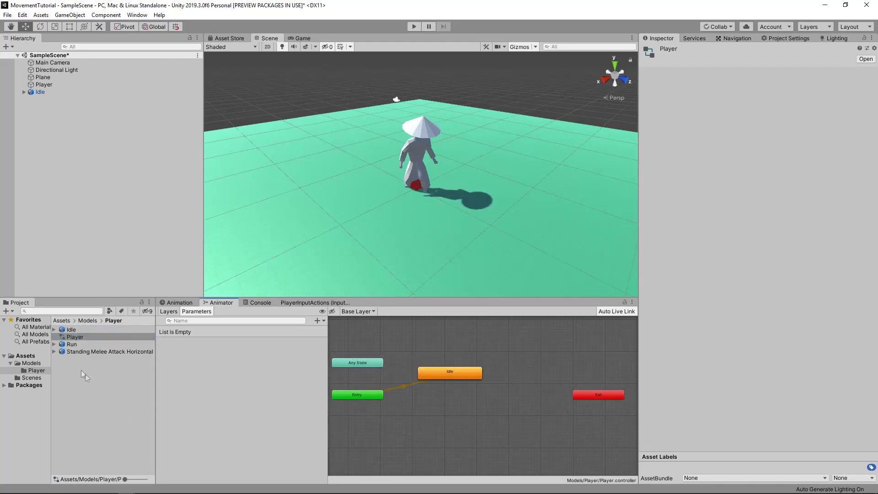
# Step: Add a Run state to the graph and create a transition from Idle to Run
pyautogui.moveTo(71, 344); pyautogui.dragTo(499, 348)
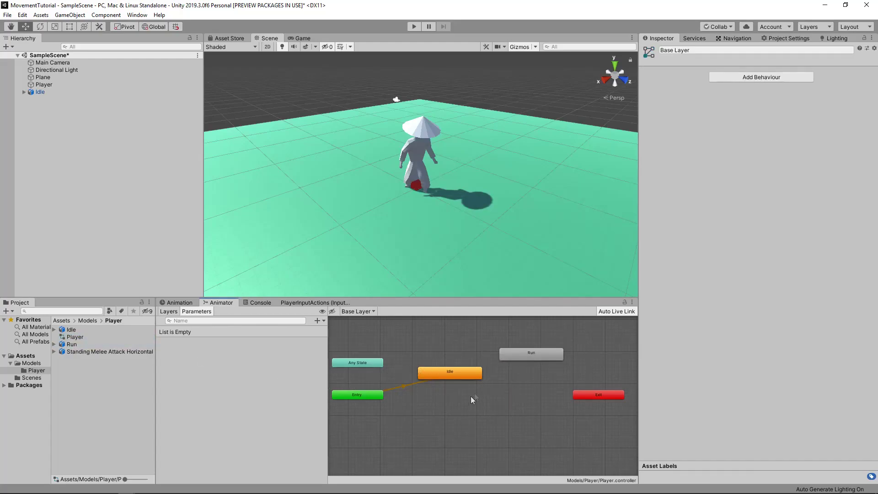
pyautogui.moveTo(459, 376); pyautogui.dragTo(447, 388)
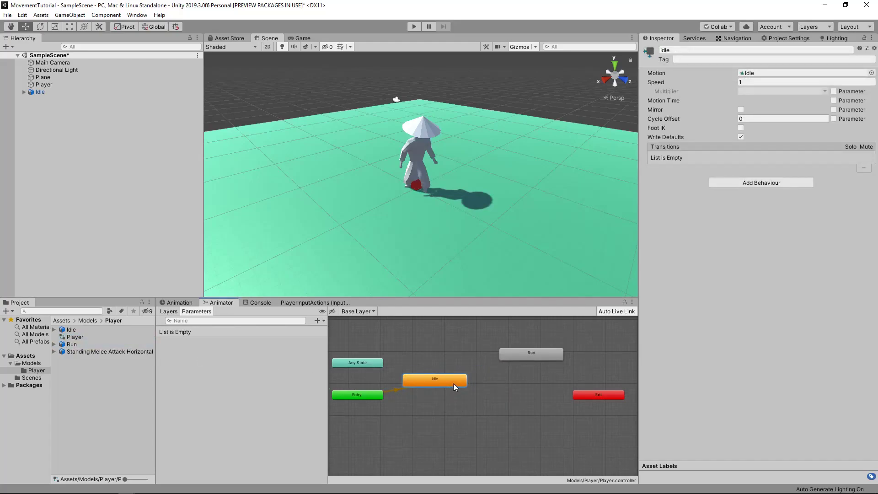
pyautogui.rightClick(455, 387)
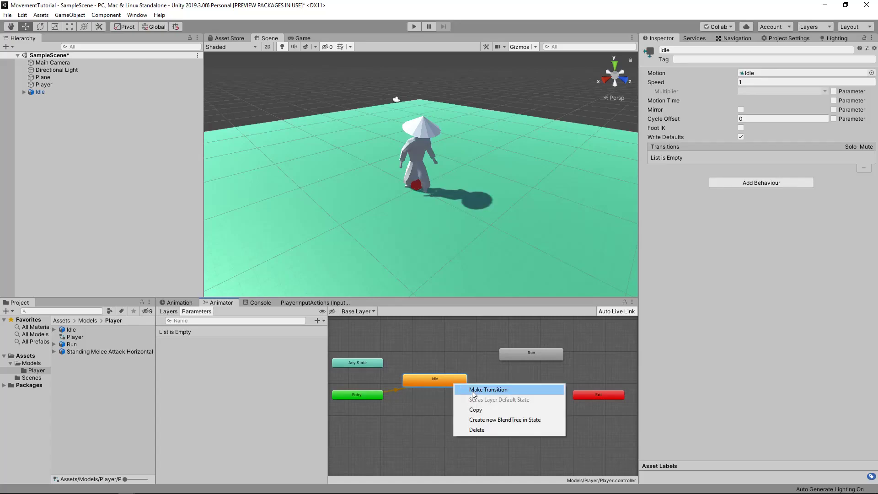
pyautogui.click(499, 390)
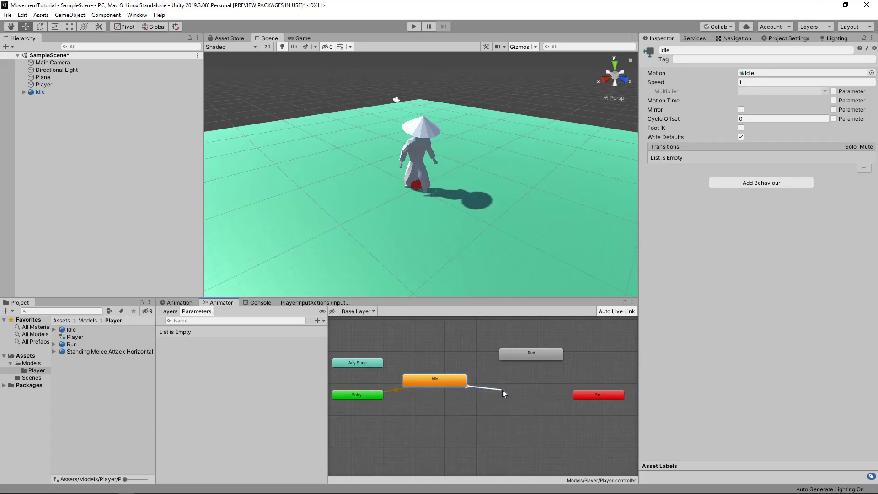
pyautogui.click(524, 356)
# Step: Create the return transition from Run back to Idle
pyautogui.rightClick(524, 355)
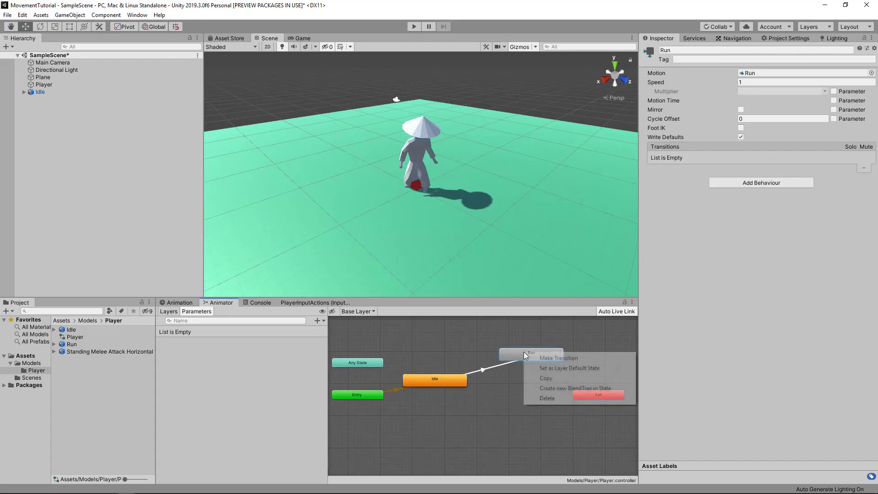
pyautogui.click(552, 358)
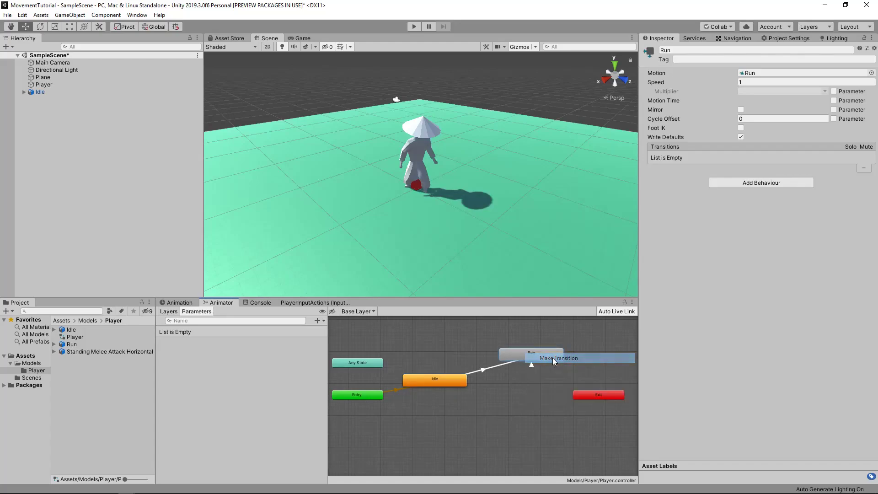
pyautogui.click(435, 378)
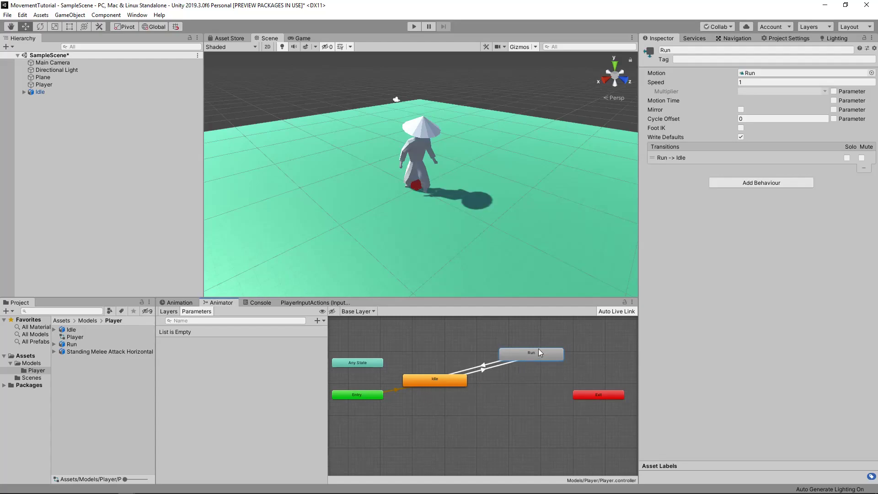
pyautogui.click(484, 371)
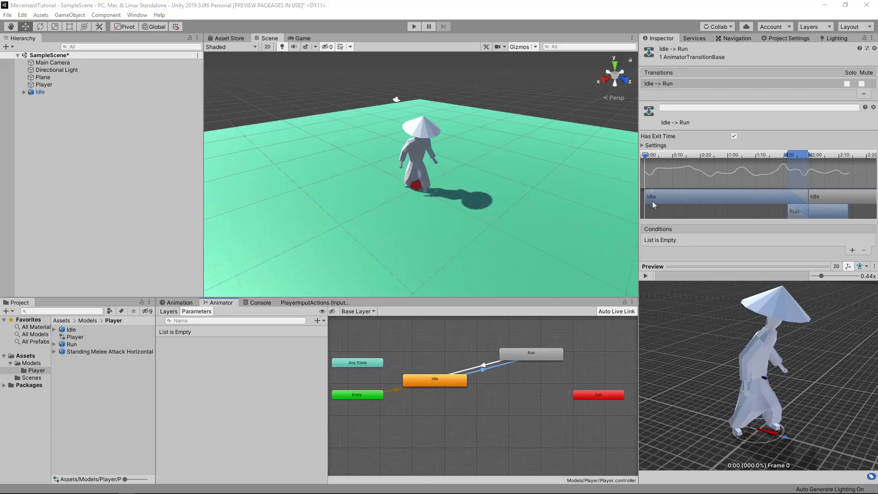
# Step: Preview the Idle to Run transition and turn off its Has Exit Time
pyautogui.click(646, 275)
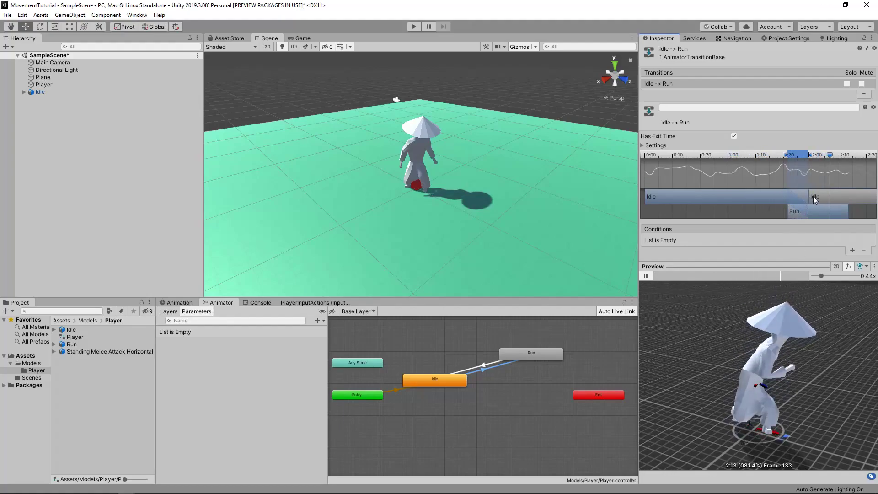
pyautogui.click(644, 153)
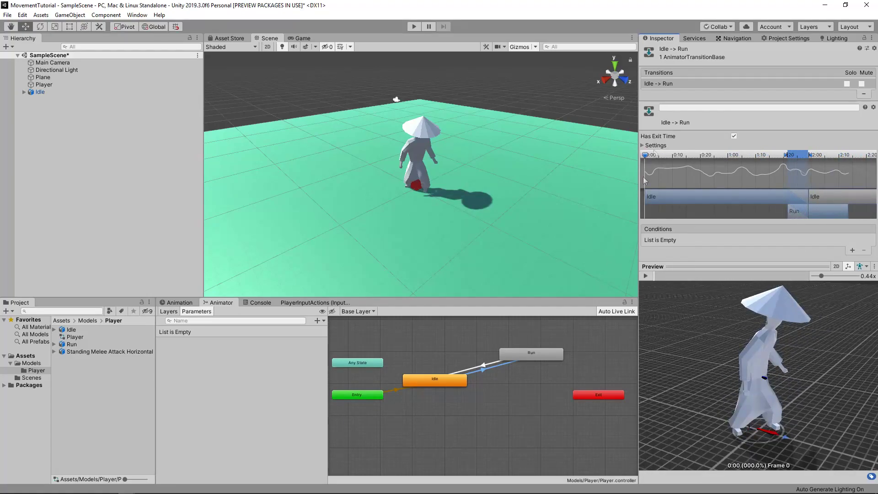
pyautogui.click(643, 145)
pyautogui.click(734, 136)
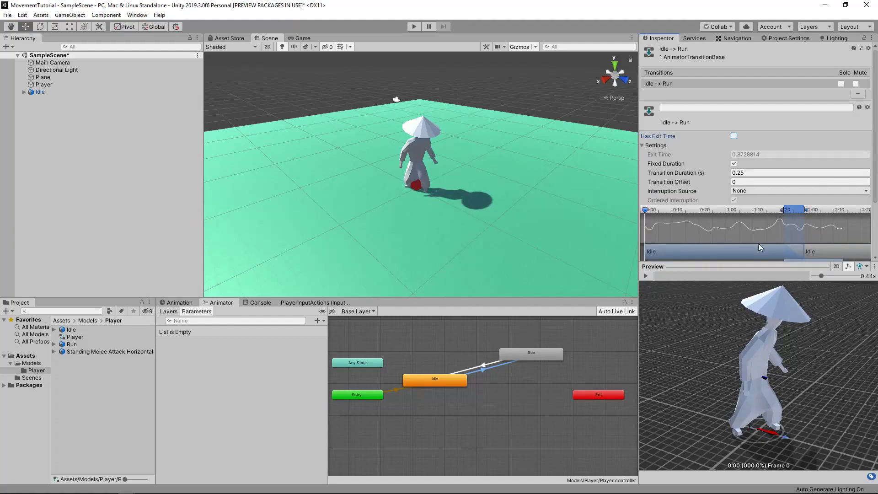
pyautogui.moveTo(759, 244); pyautogui.dragTo(803, 238)
# Step: Set the Idle to Run Transition Duration to 0.1 and preview the result
pyautogui.scroll(-3, 857, 203)
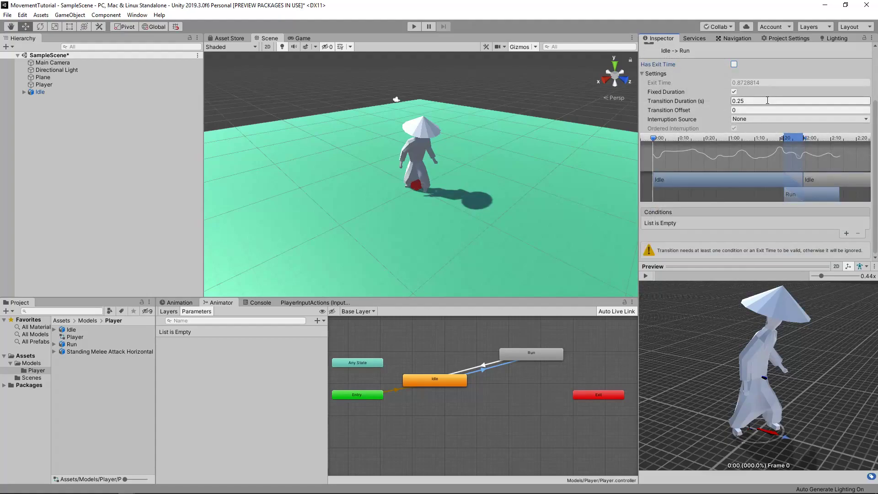
pyautogui.click(750, 100)
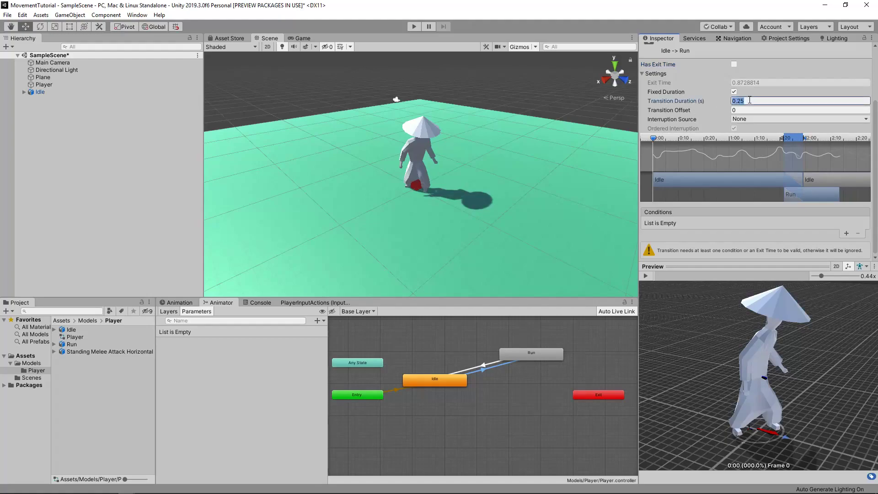
pyautogui.write('0.1')
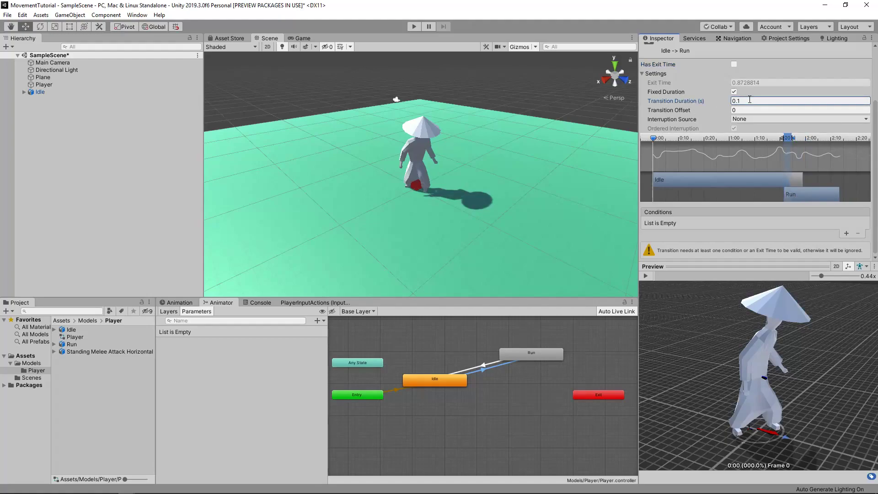
pyautogui.press('Return')
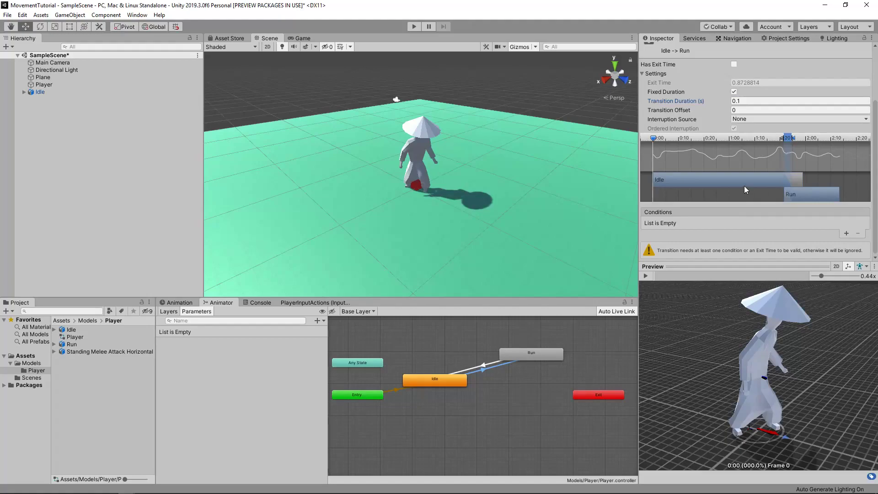
pyautogui.click(646, 278)
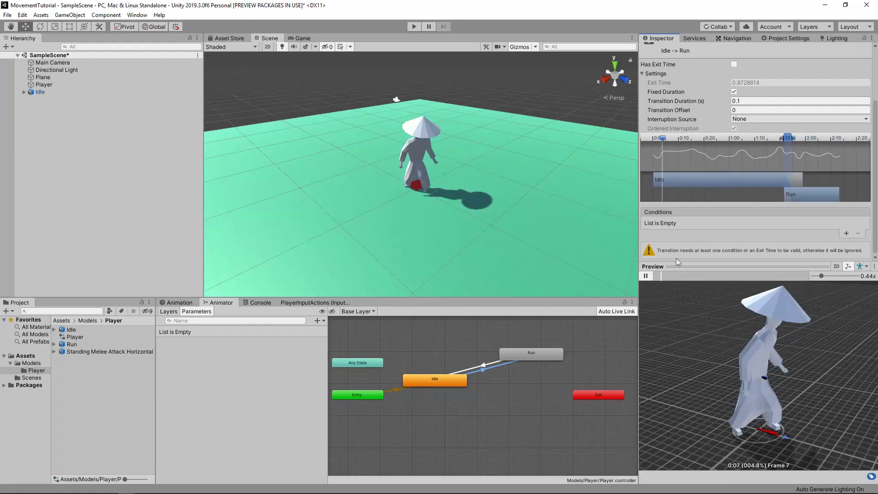
pyautogui.click(486, 365)
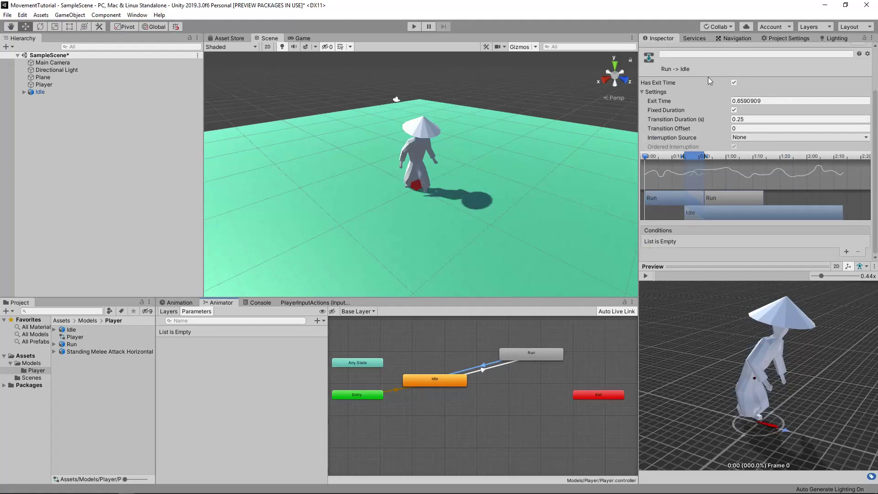
# Step: Turn off Has Exit Time on Run to Idle, set duration 0.1, and move Run left
pyautogui.click(735, 83)
pyautogui.click(756, 119)
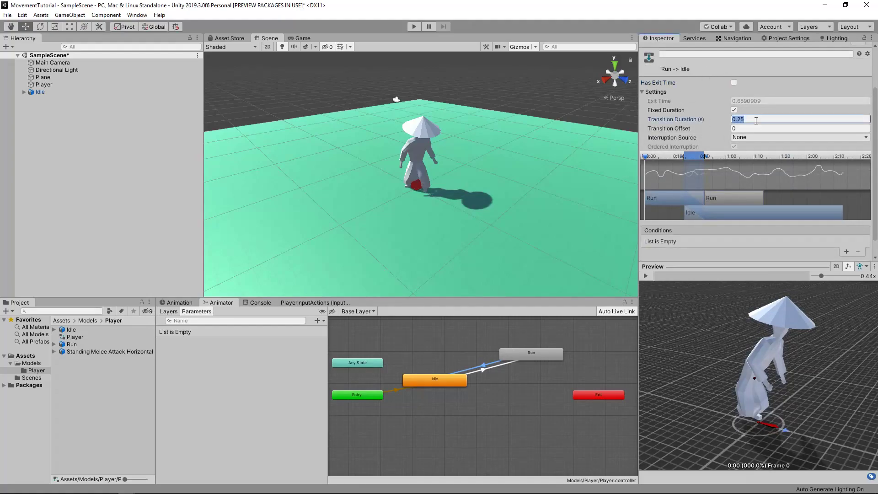
pyautogui.write('0.1')
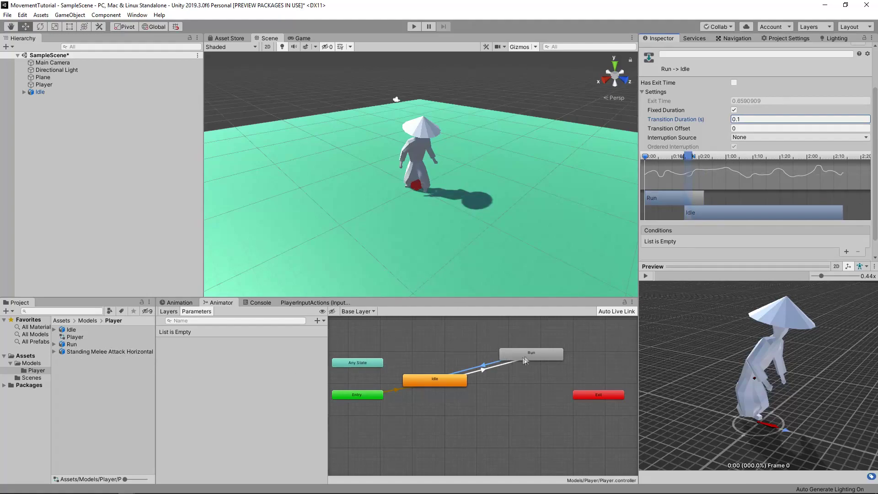
pyautogui.moveTo(531, 355); pyautogui.dragTo(497, 351)
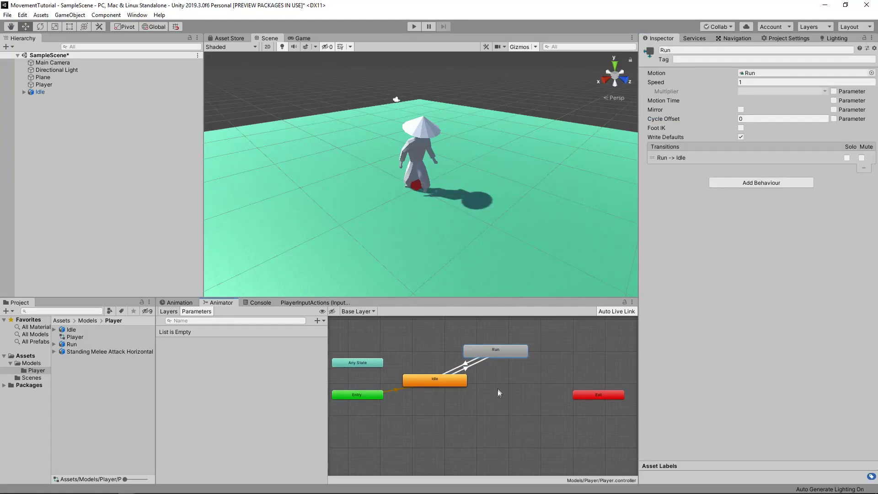